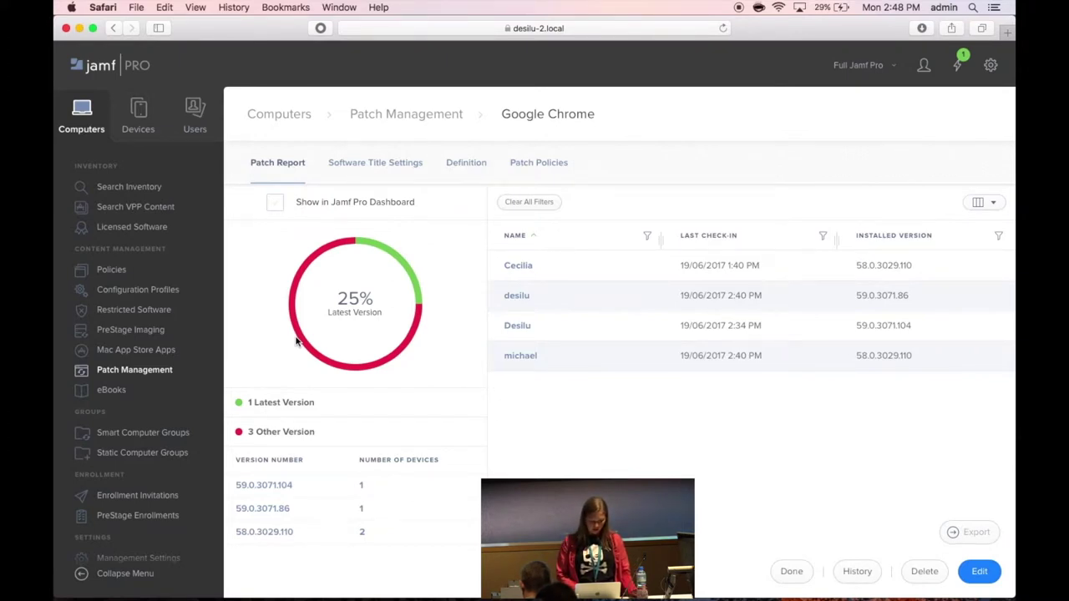
Filter the Google Chrome patch report by latest version, by other versions, by 59.0.3071.86 and finally by 58.0.3029.110.
click(282, 404)
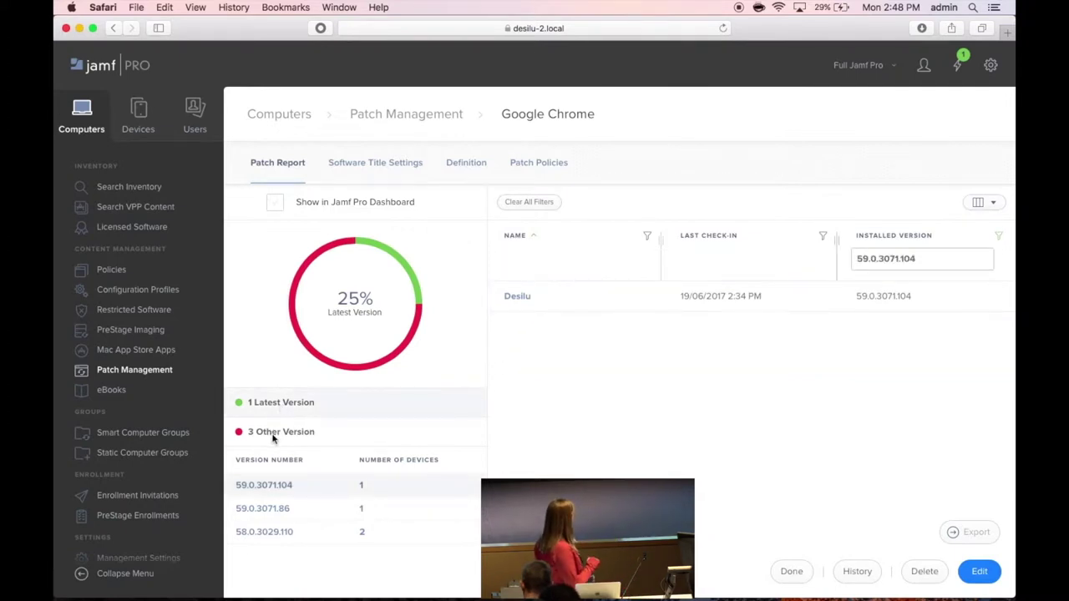
click(273, 435)
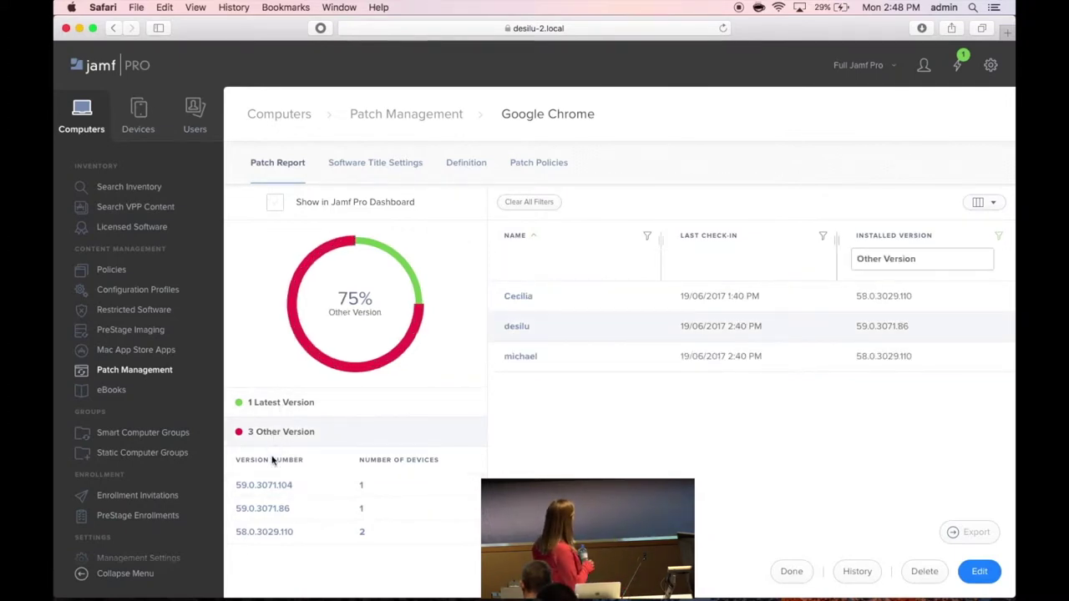
click(274, 511)
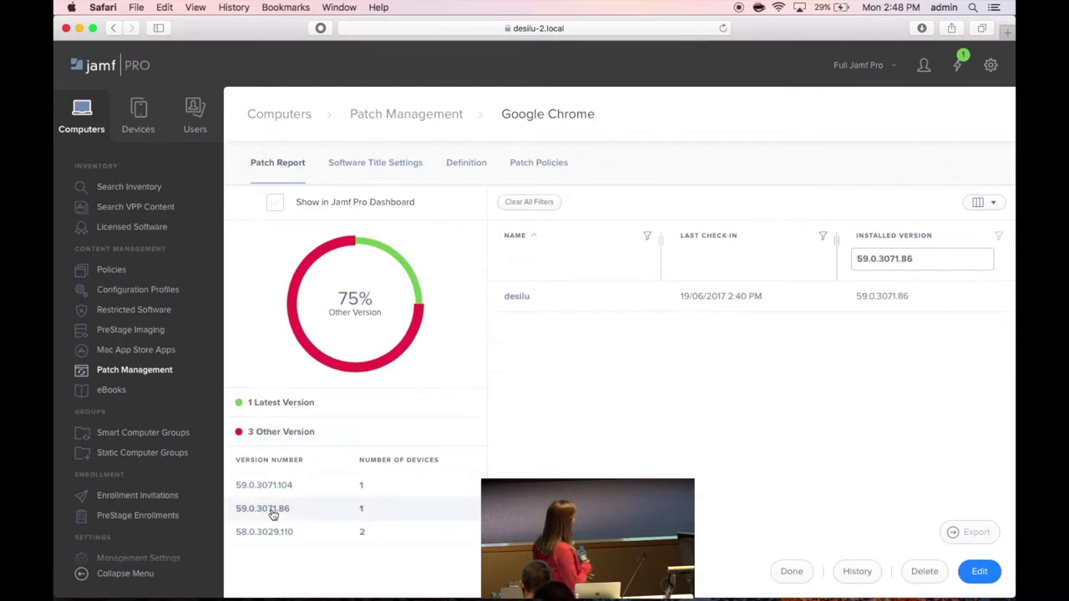
click(889, 261)
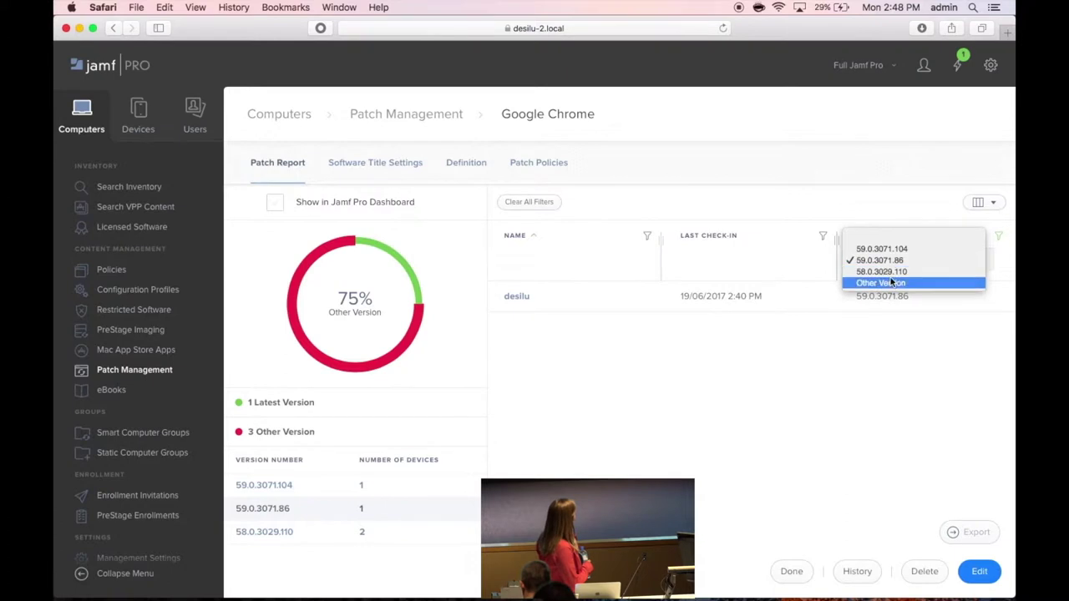
click(887, 272)
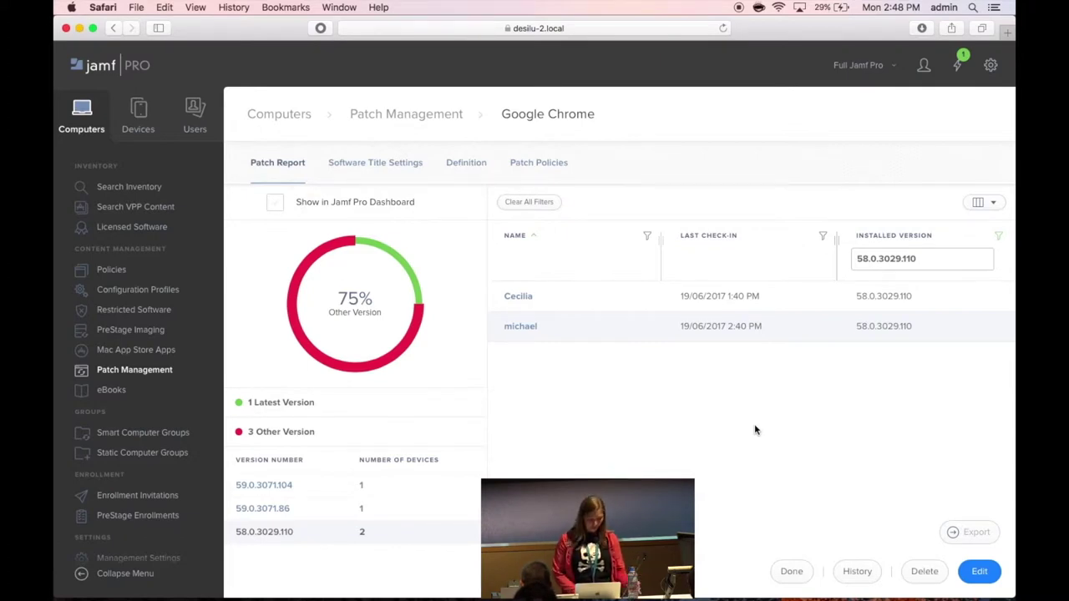
Open the second computer running Chrome 58.0.3029.110 and view the patch reporting in its management details.
click(532, 331)
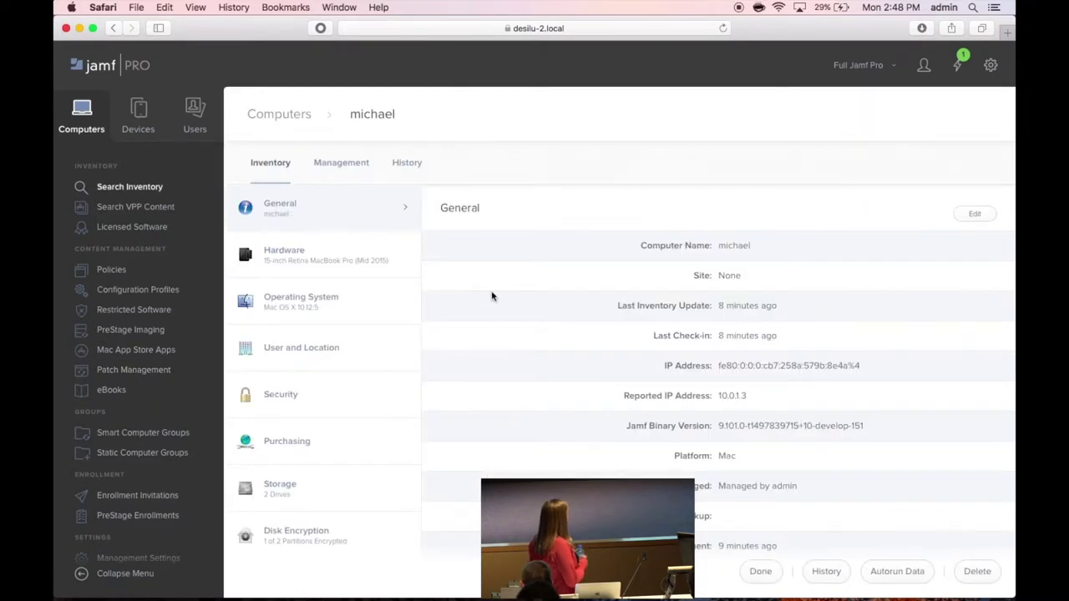
click(350, 174)
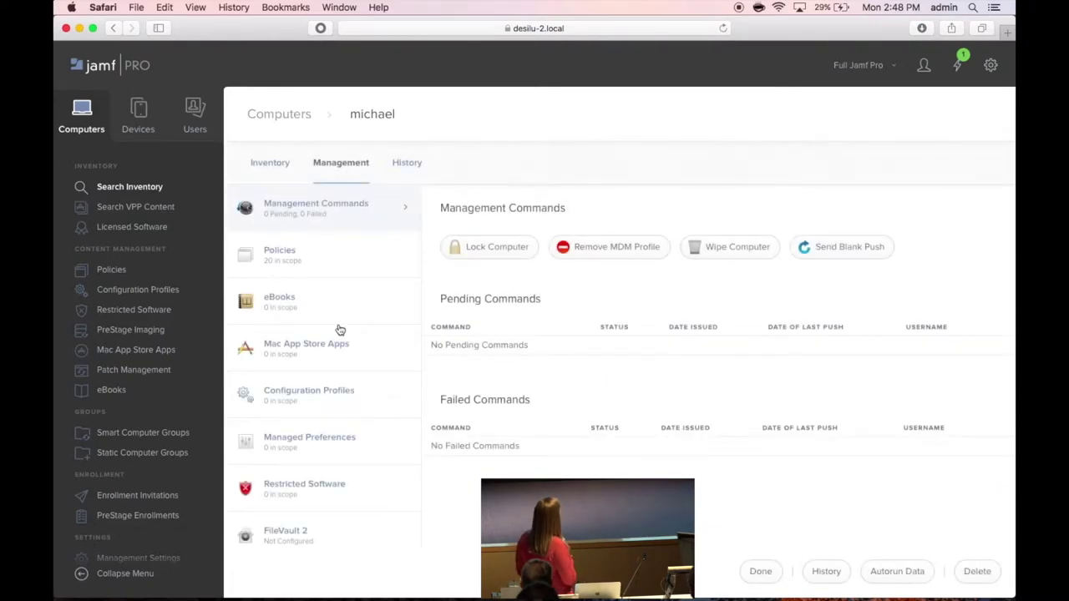
scroll(338, 329, down, 3)
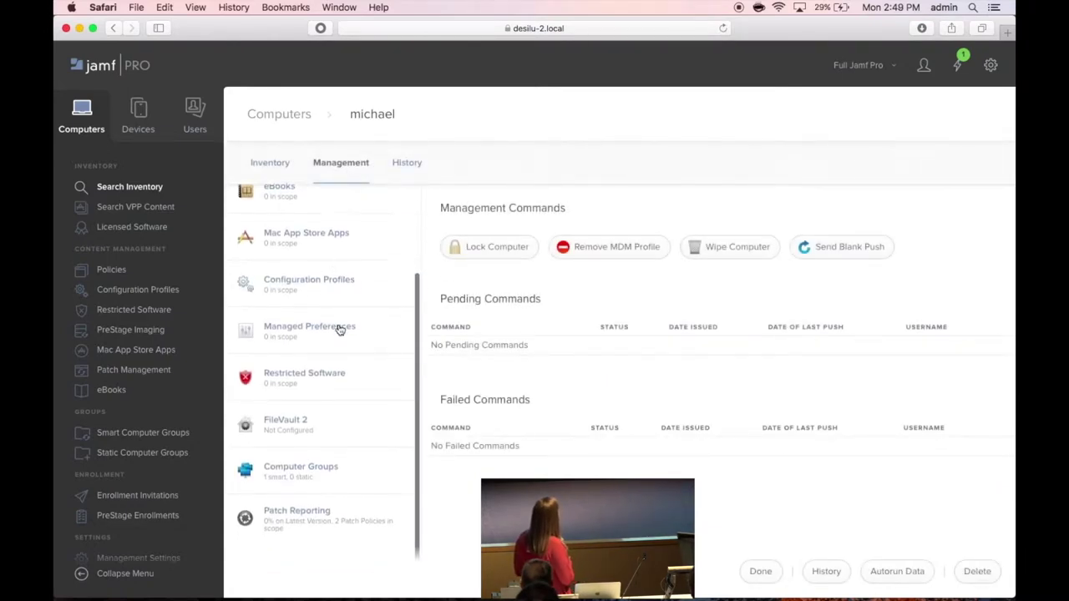
click(321, 523)
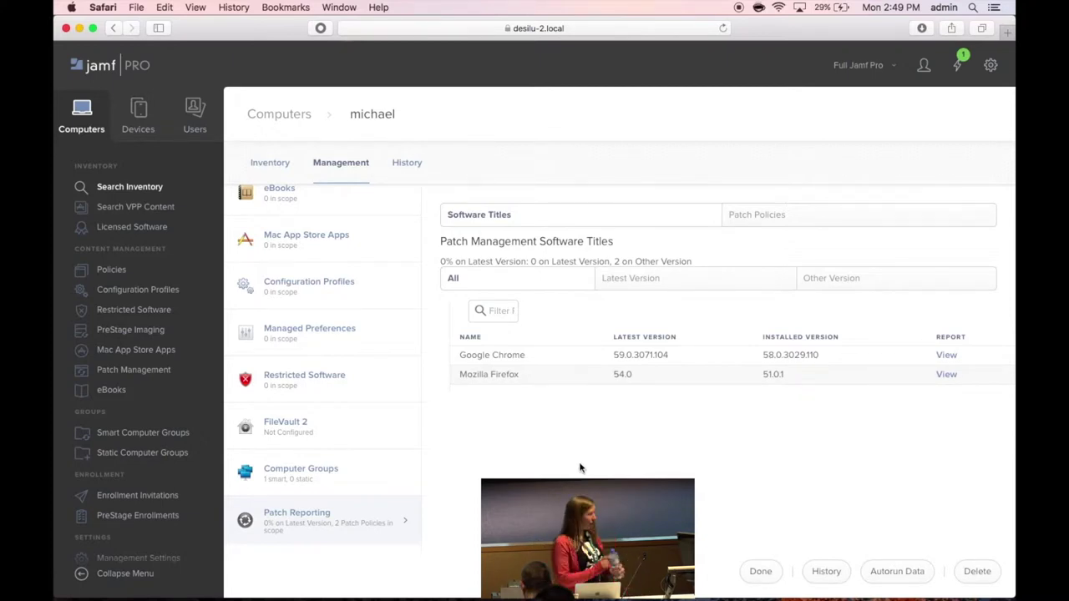
Open the Google Chrome patch report from the computer's software titles and check the pending notifications.
click(941, 358)
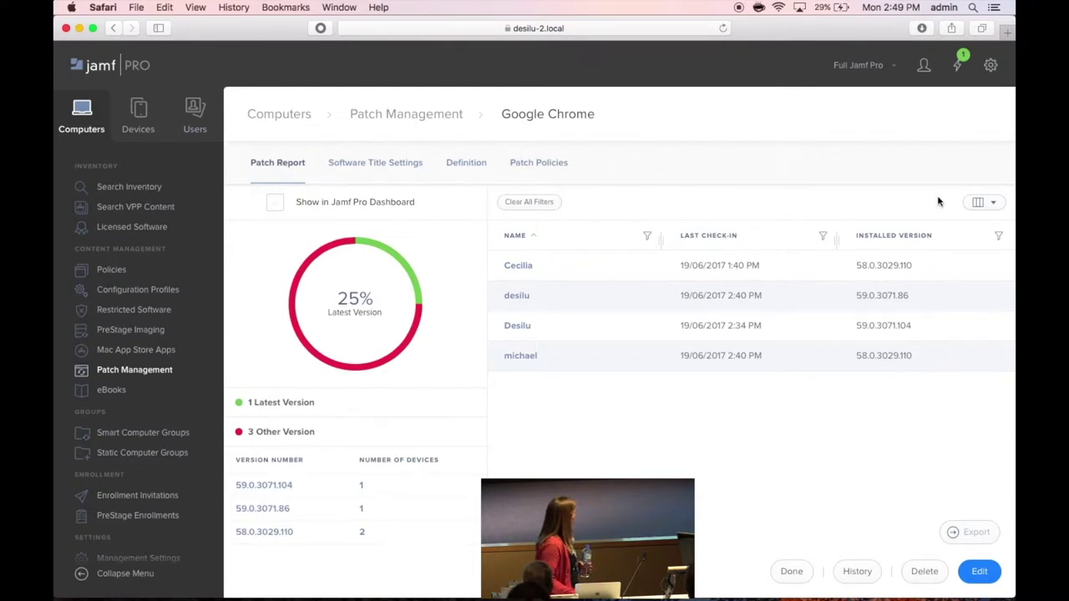
click(959, 70)
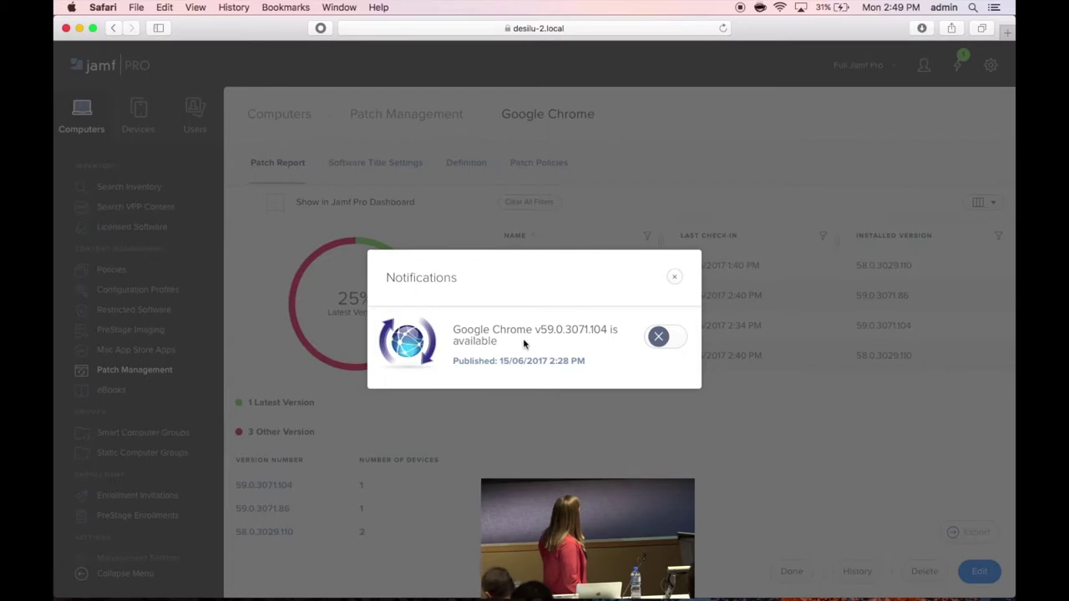
click(674, 277)
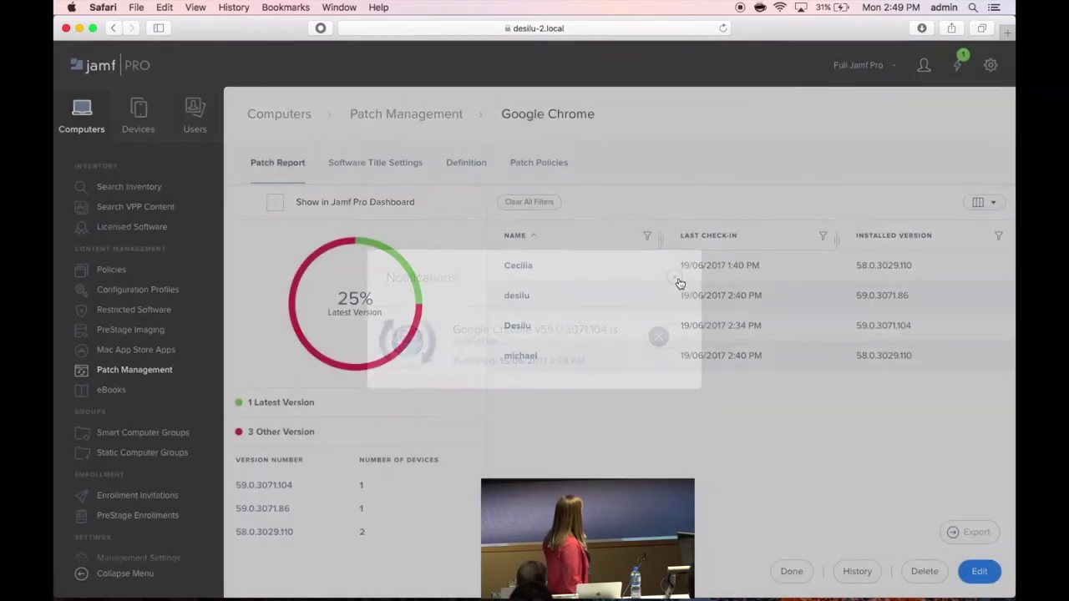
In the Google Chrome definition, assign package Google Chrome_59.0.3071.104 to version 59.0.3071.104, filtering packages by "Chrome", and save.
click(467, 166)
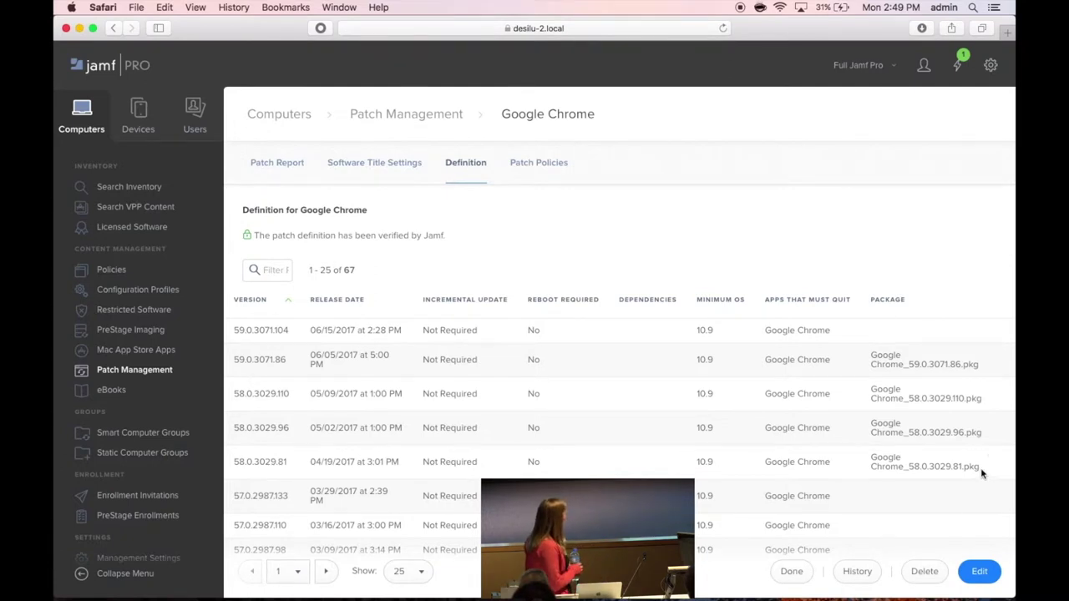
click(982, 578)
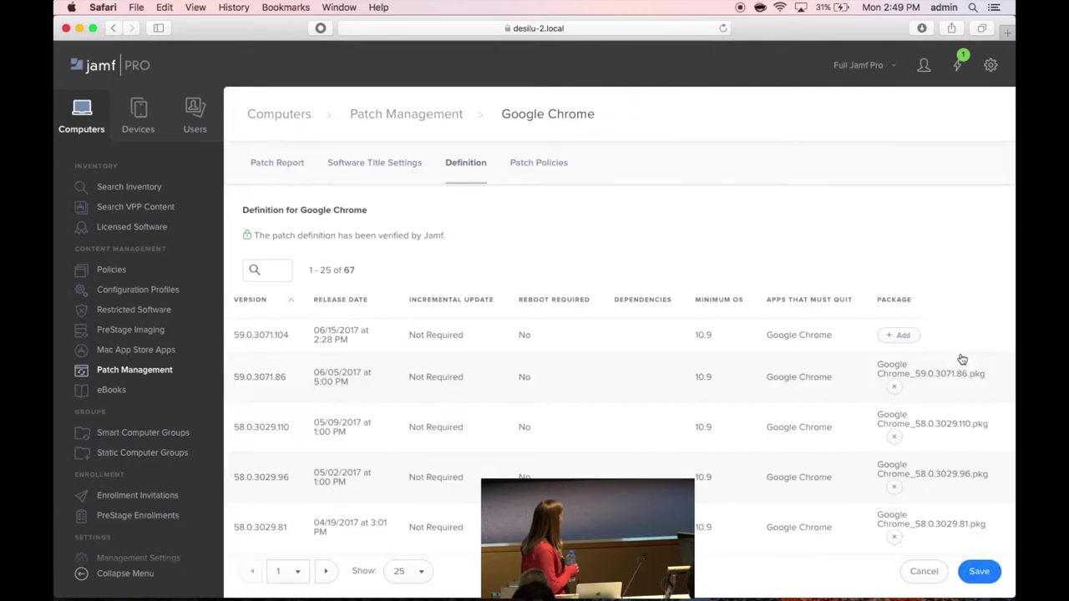
click(904, 336)
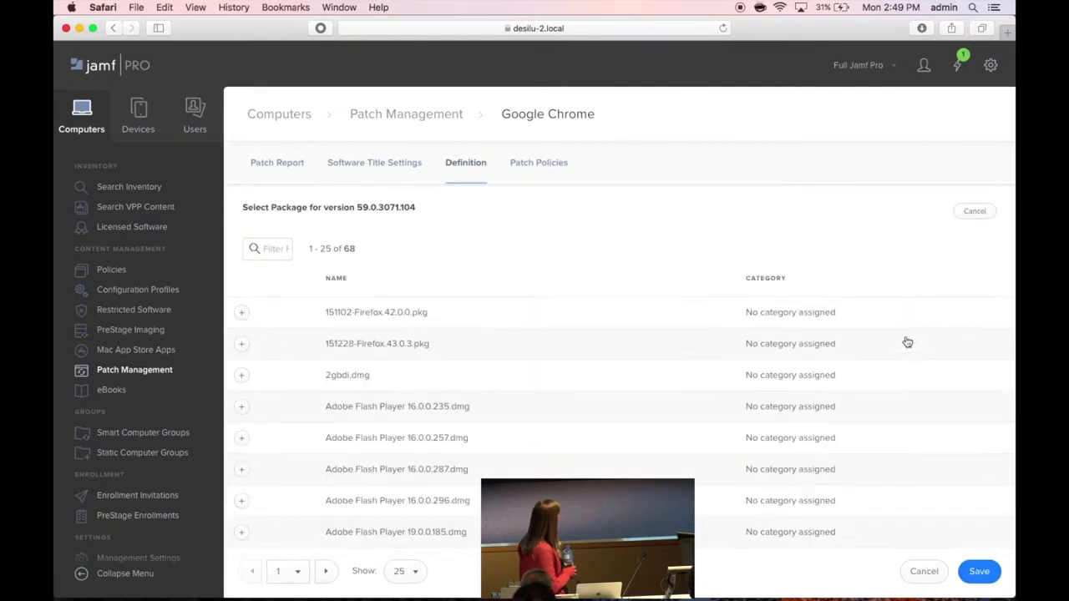
click(282, 254)
text(Chrome)
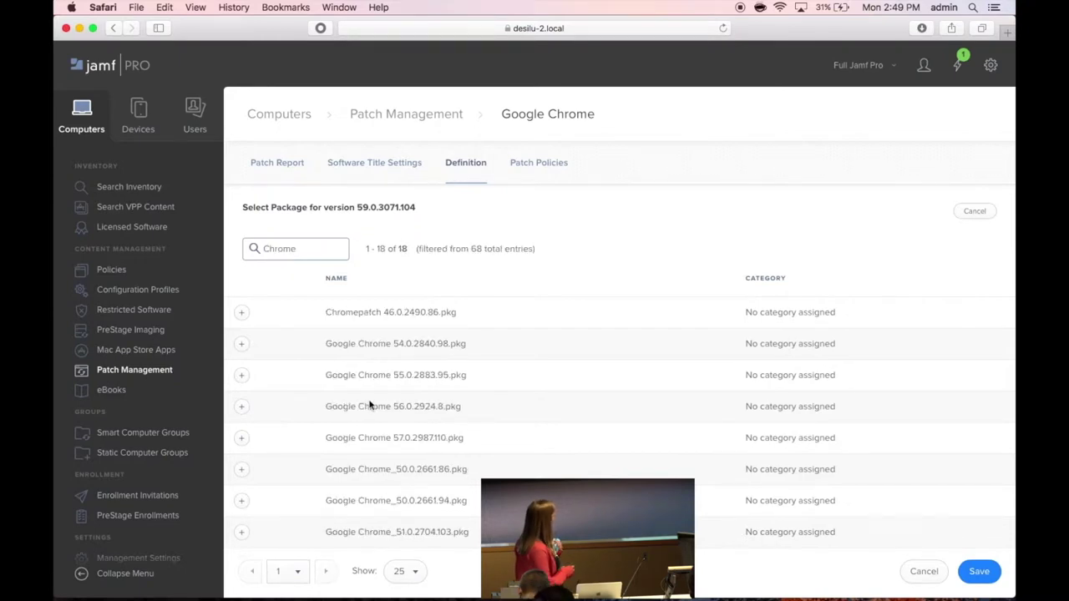
scroll(370, 404, down, 8)
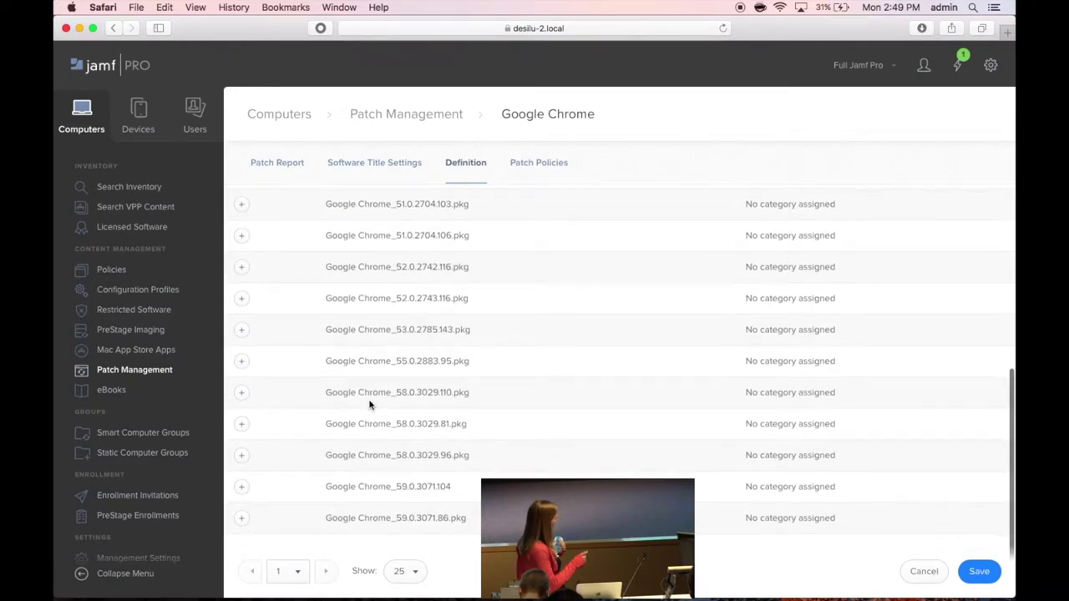
click(242, 488)
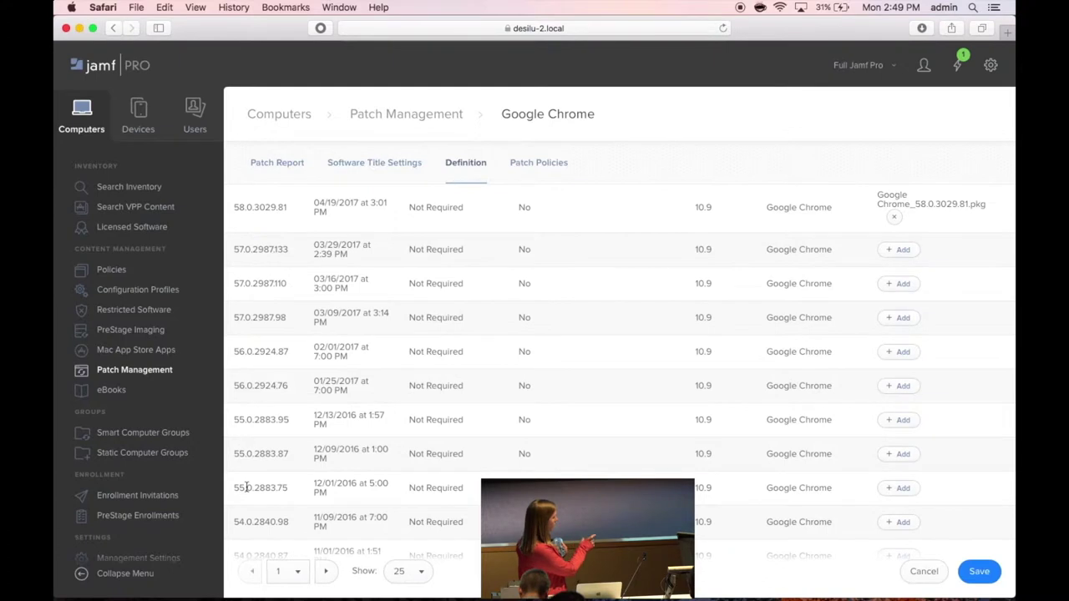
scroll(949, 513, up, 10)
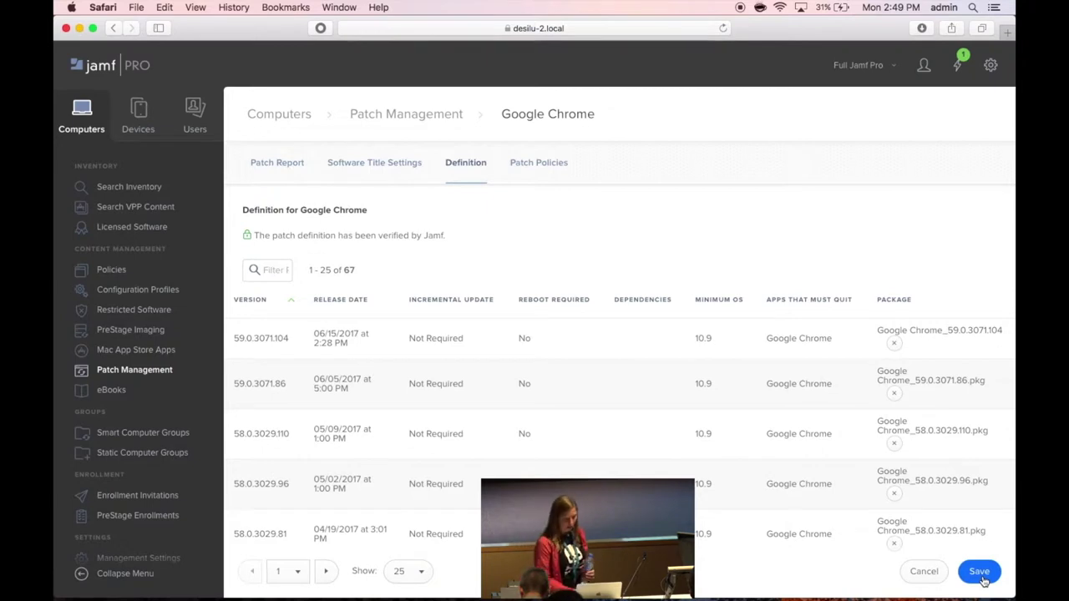
click(983, 579)
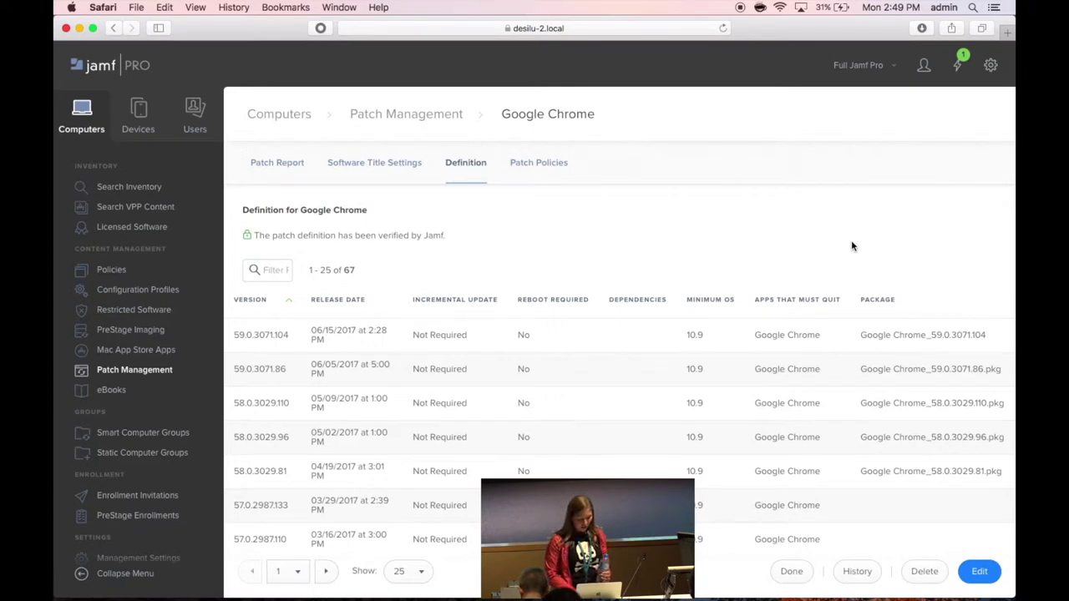
From Google Chrome's patch policies, edit the Production policy and set its target version to 59.0.3071.104.
click(554, 172)
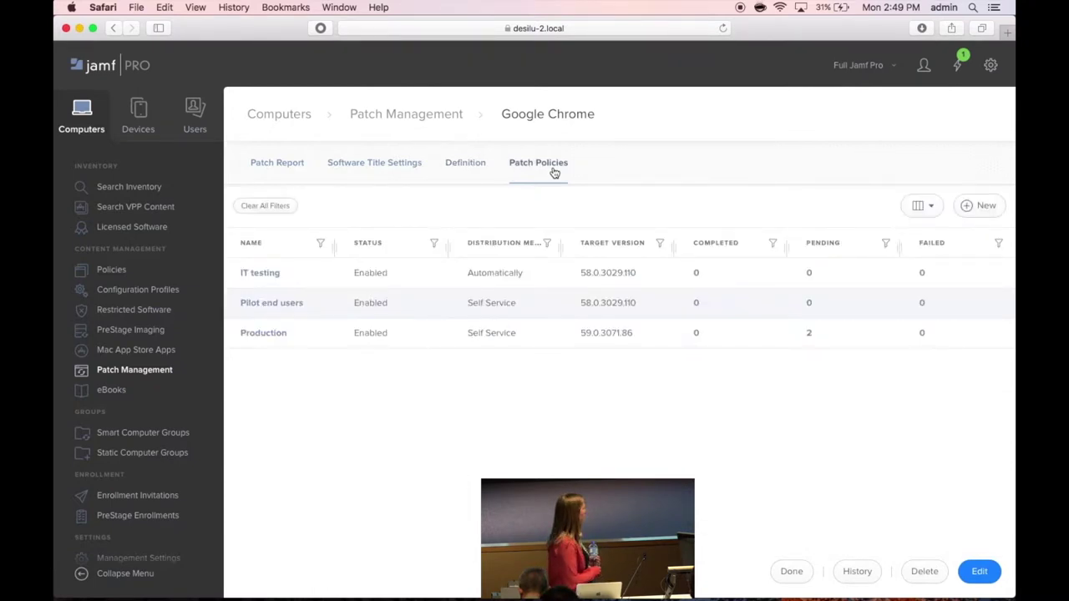
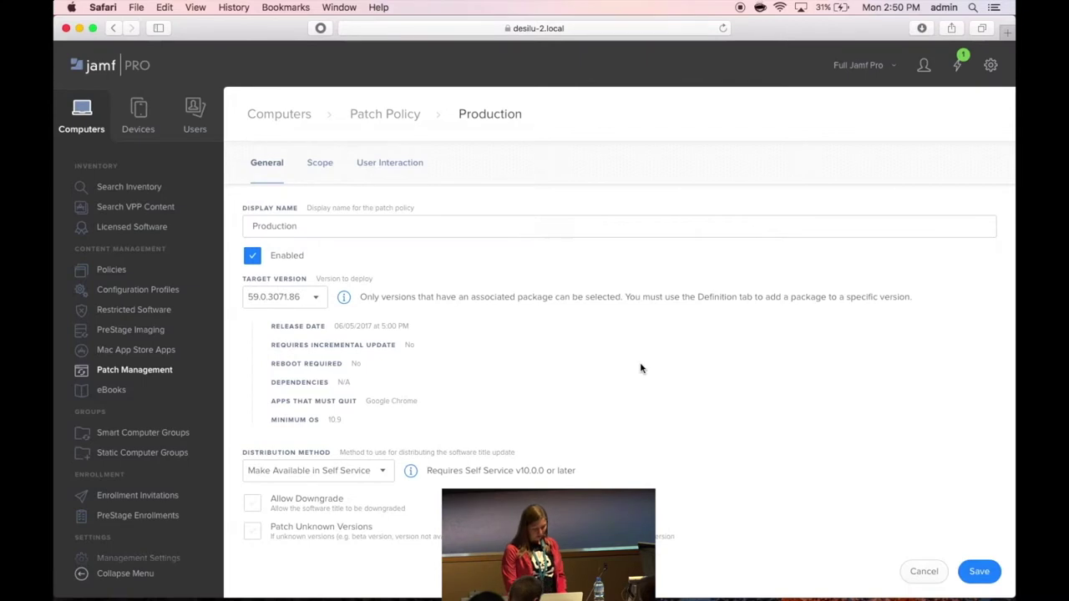
click(304, 303)
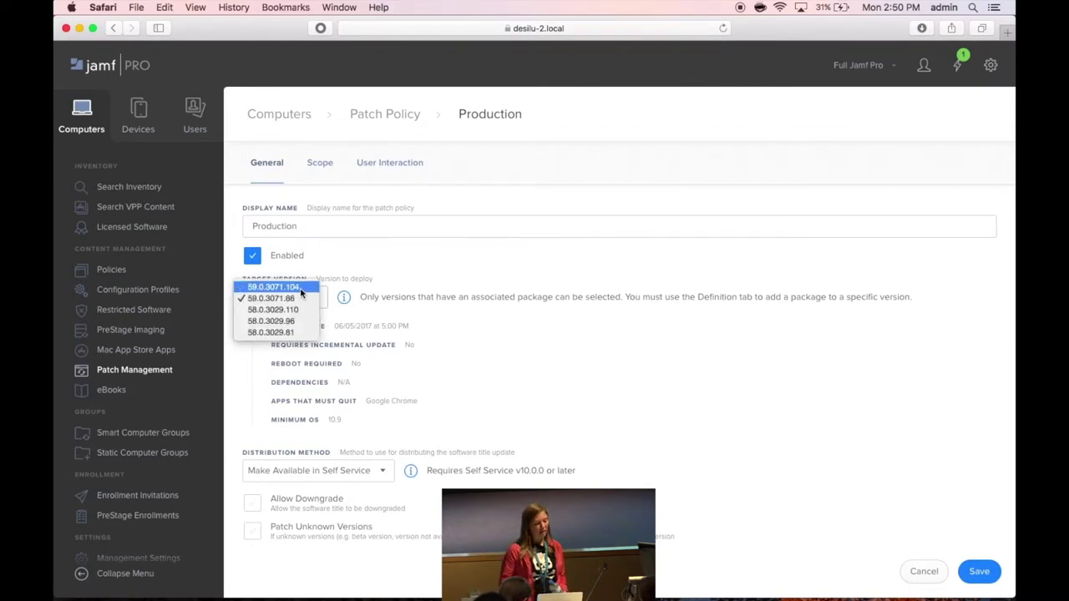
click(300, 287)
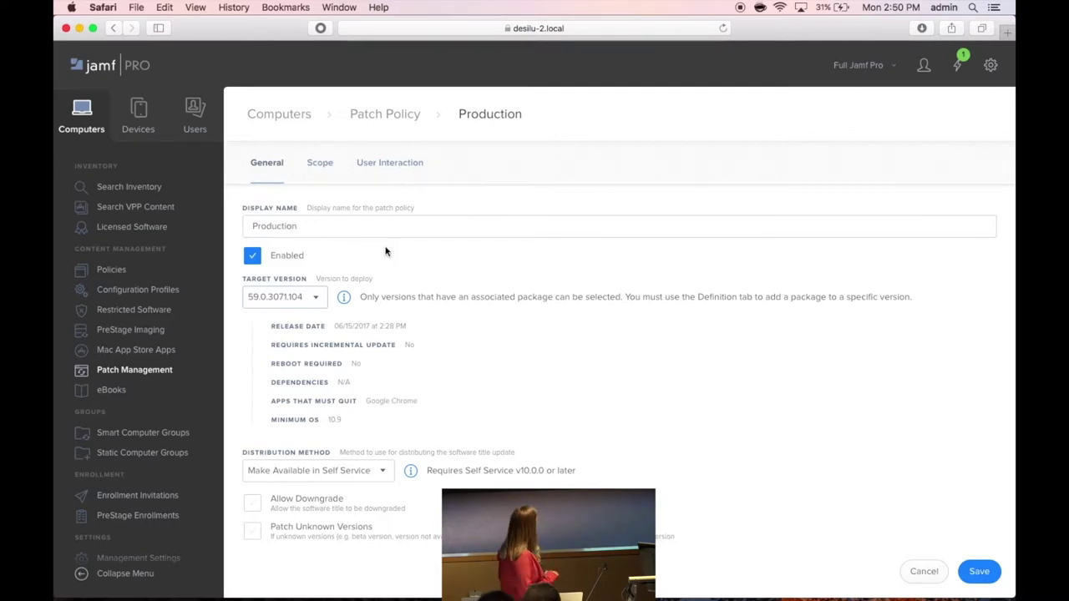
Review the Production policy's scope, checking the eligible devices and the refinement targets.
click(322, 165)
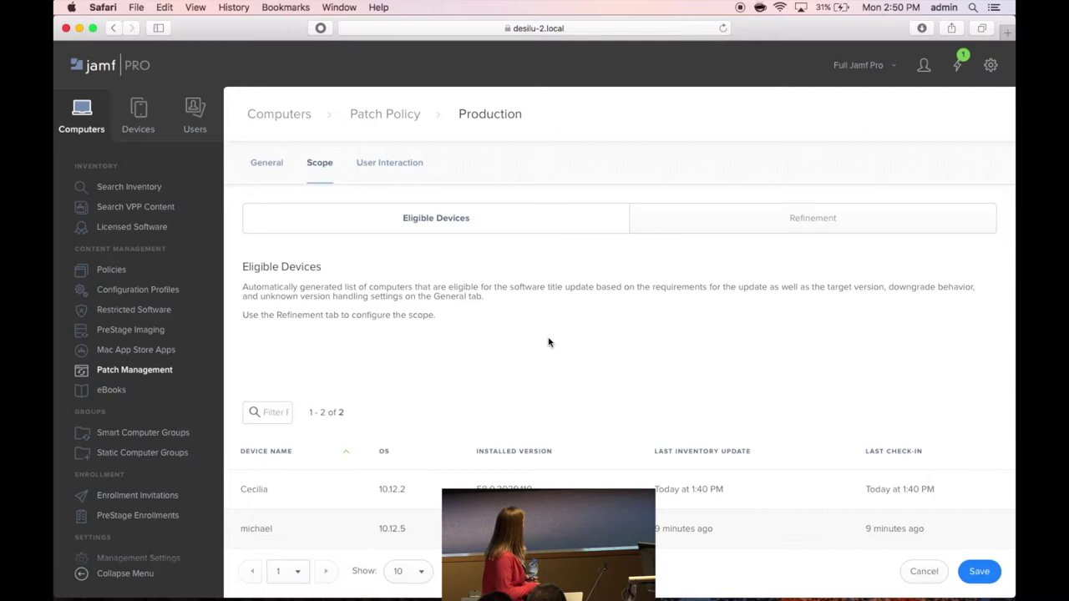
scroll(549, 342, down, 1)
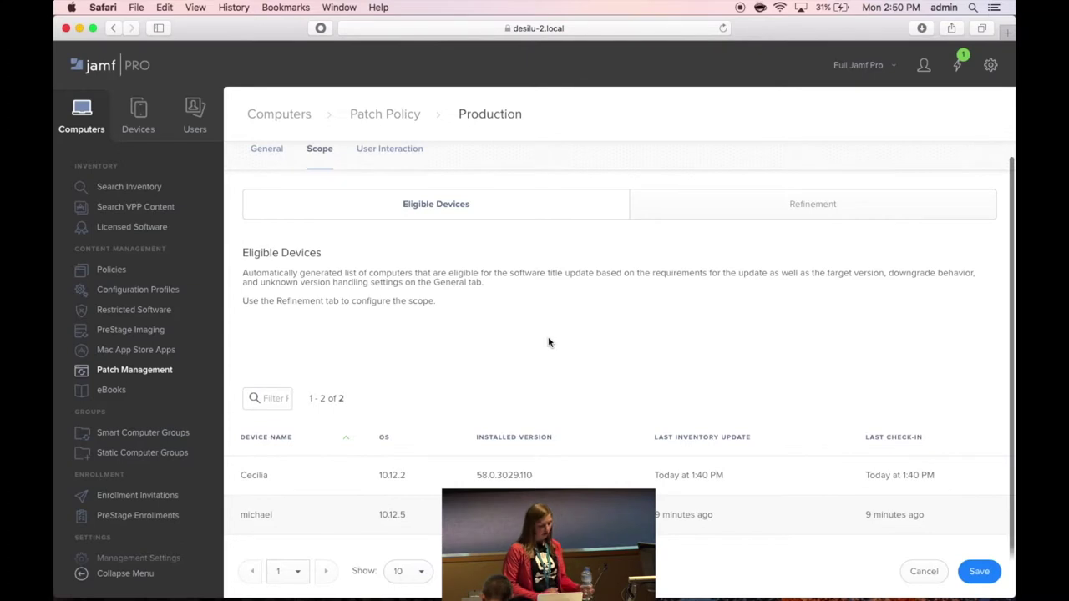
click(678, 216)
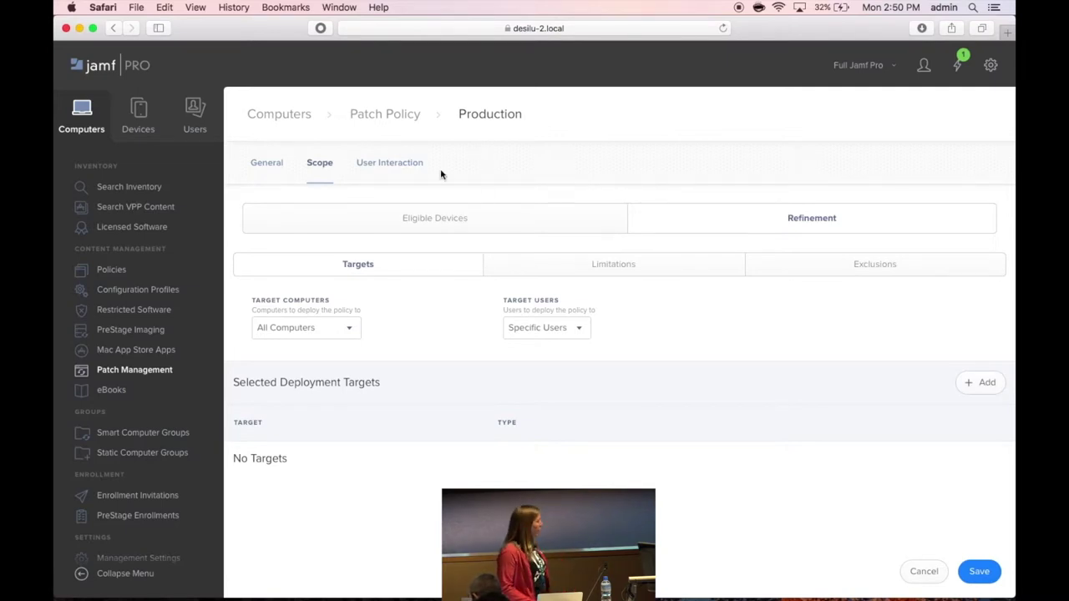
Review the Production policy's Self Service display, notification, deadline and grace period settings, and save the policy.
click(410, 167)
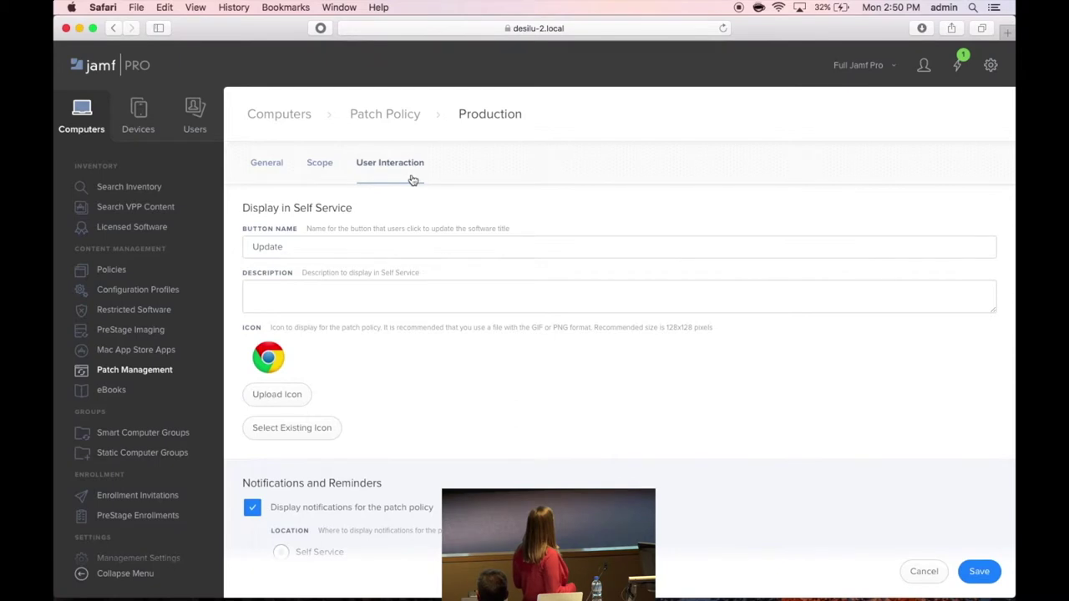
scroll(484, 389, down, 8)
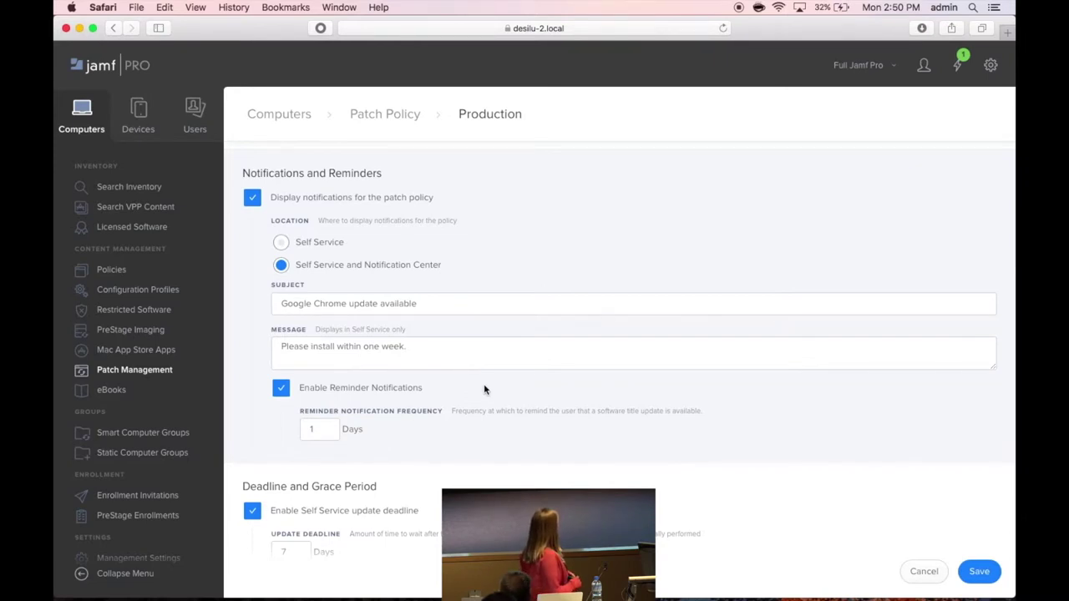
scroll(484, 389, down, 5)
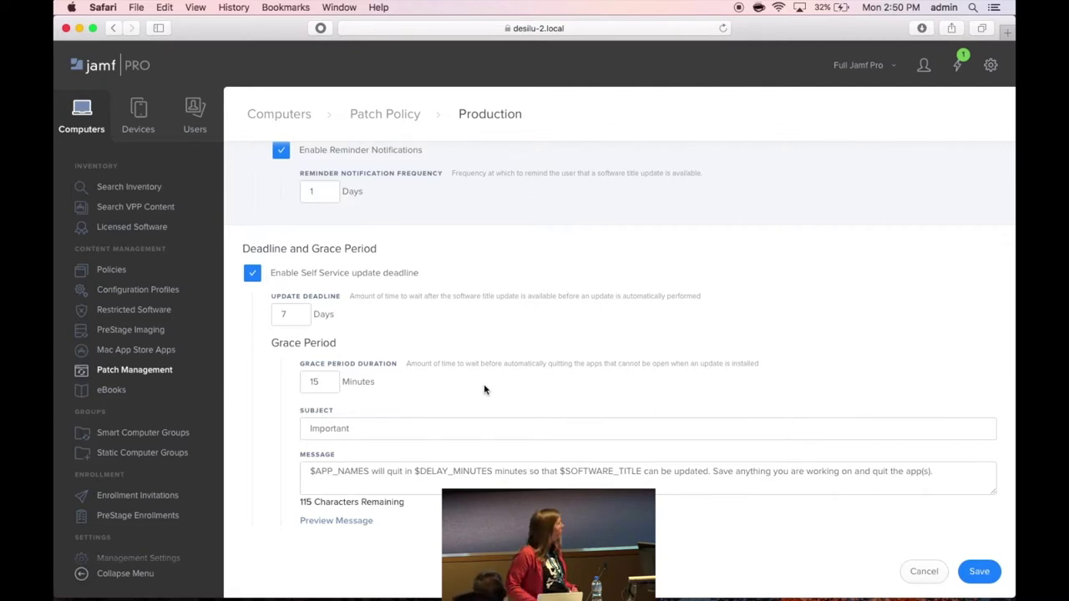
click(980, 571)
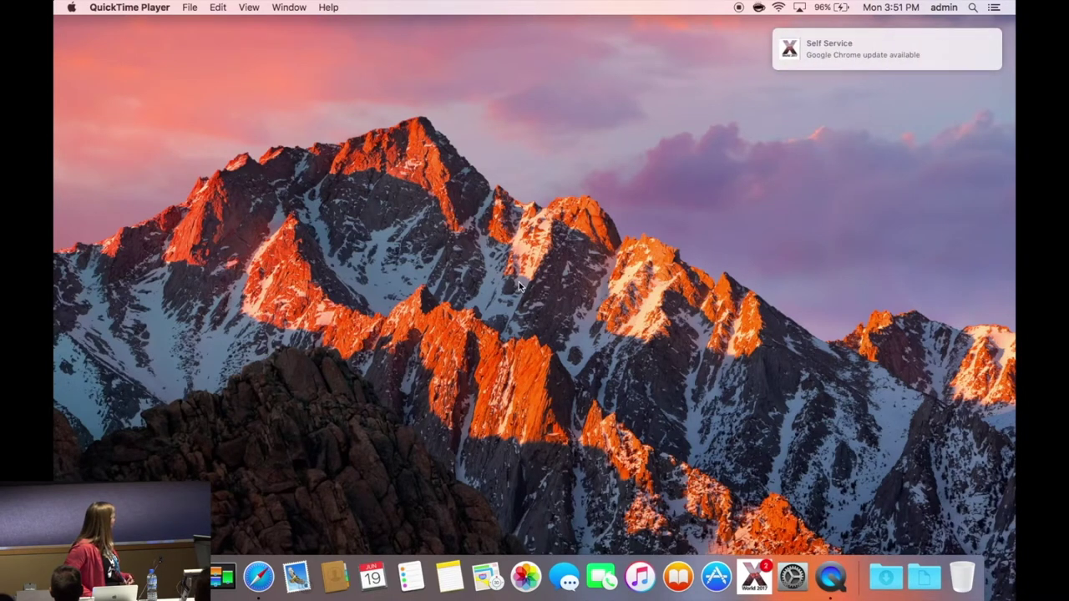
On the client Mac, open Self Service from the Google Chrome update notification and start all available updates.
click(863, 62)
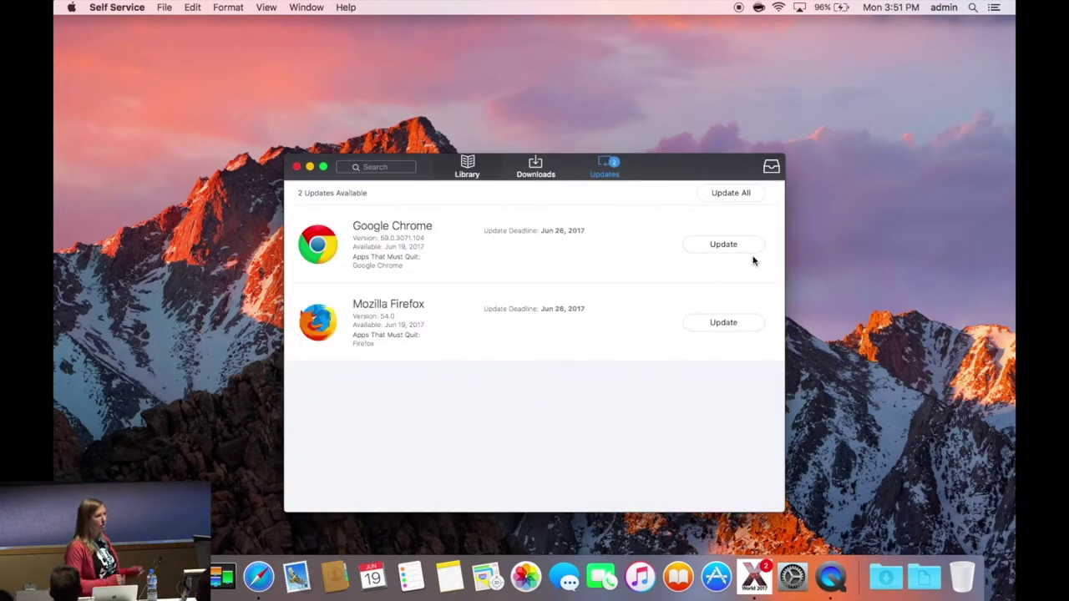
click(731, 194)
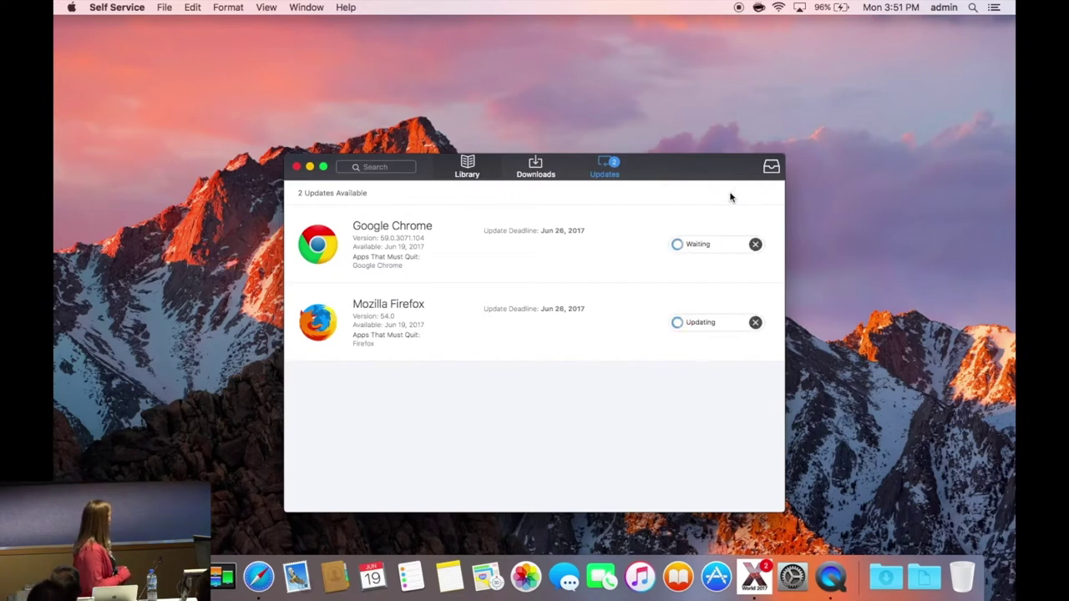